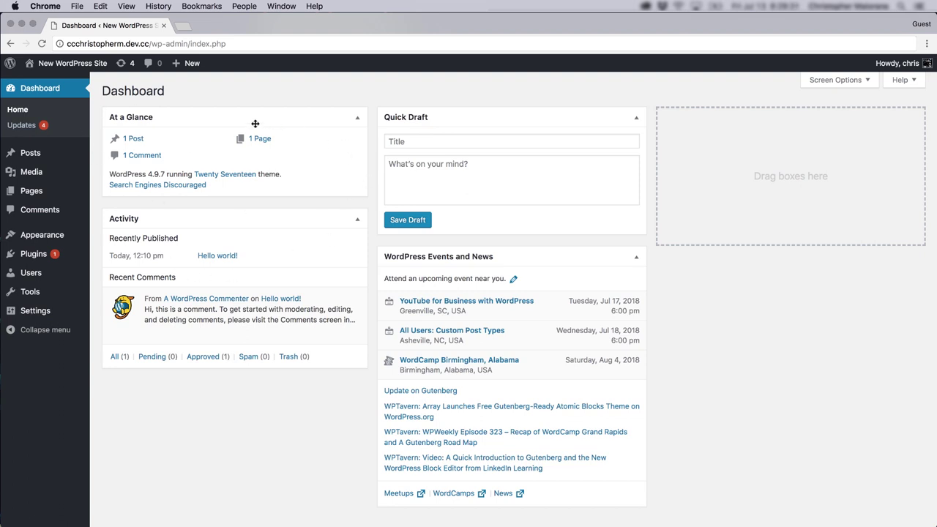
Search the plugins available for installation for "security safe".
{"action": "left_click", "coordinate": [58, 257]}
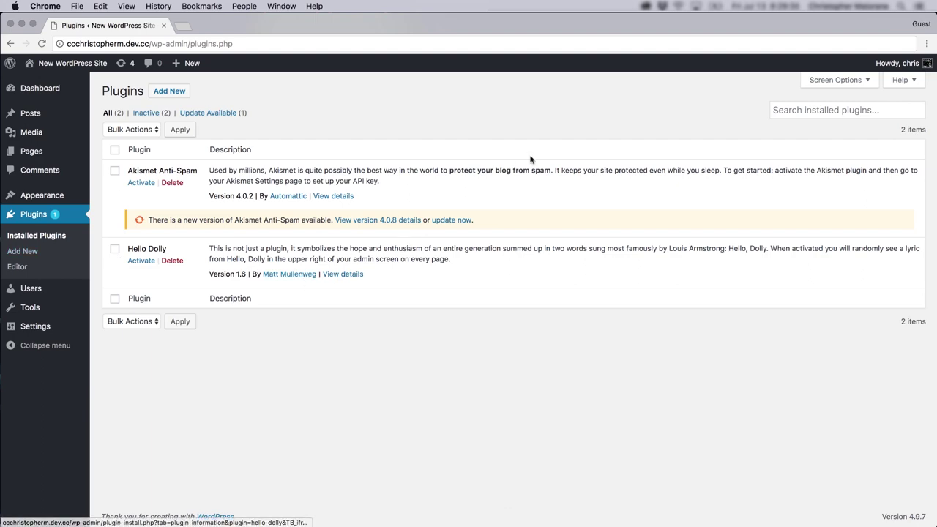
{"action": "mouse_move", "coordinate": [189, 64]}
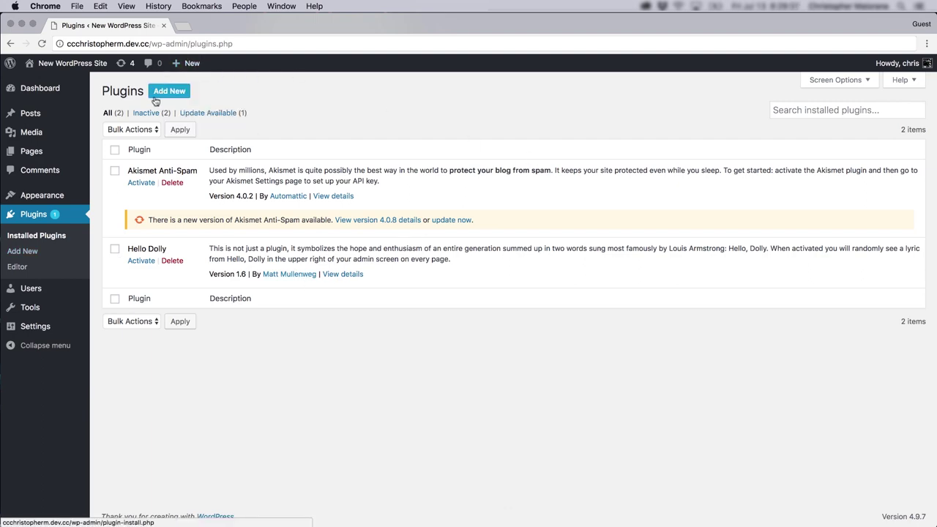
{"action": "left_click", "coordinate": [158, 91]}
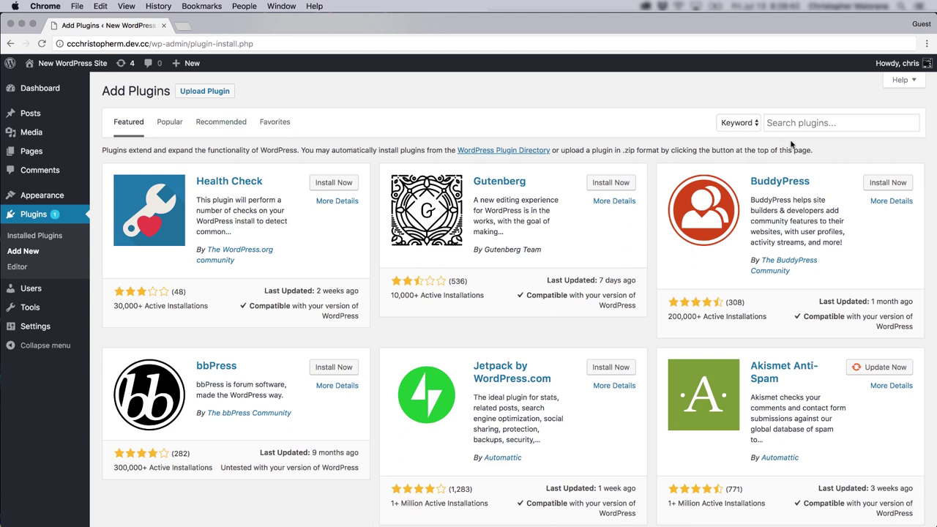
{"action": "left_click", "coordinate": [799, 123]}
{"action": "type", "text": "secur"}
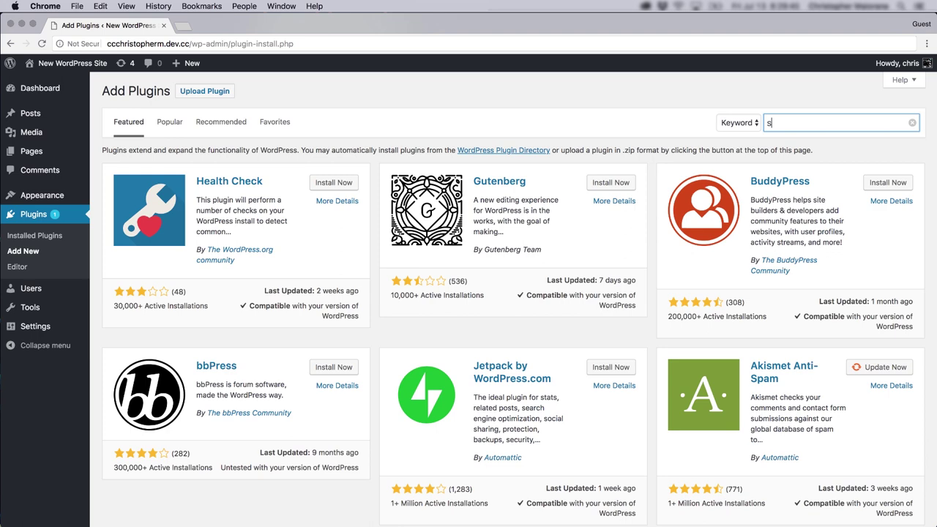
{"action": "type", "text": "ity safe"}
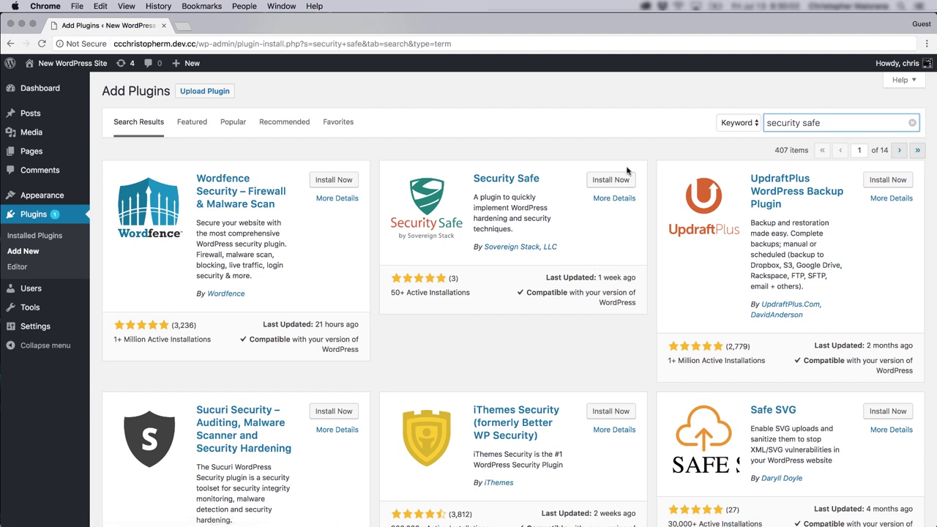
Install and activate the Security Safe plugin, and open its main settings page.
{"action": "left_click", "coordinate": [609, 182]}
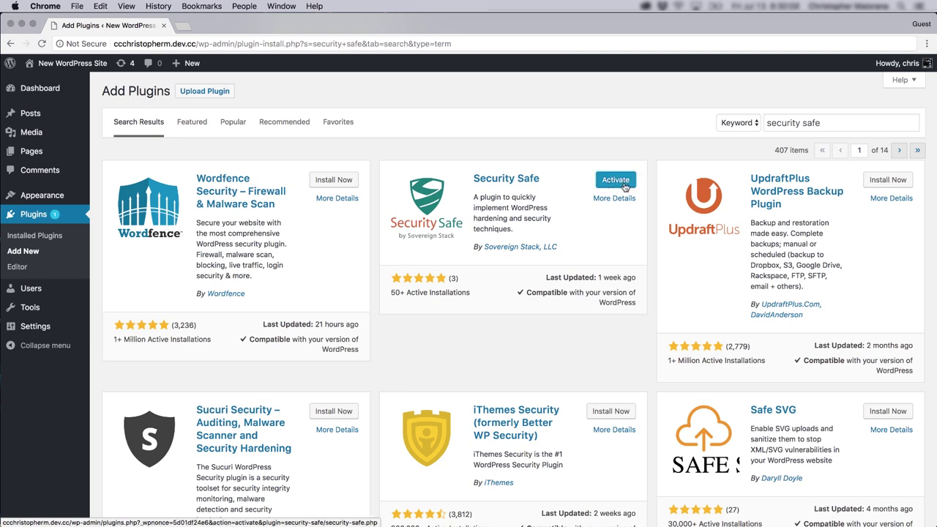
{"action": "left_click", "coordinate": [625, 185]}
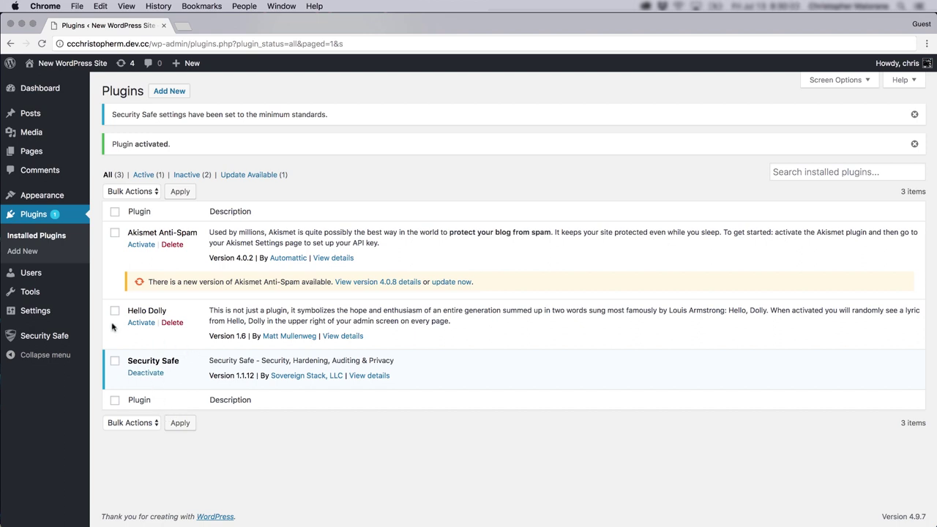
{"action": "mouse_move", "coordinate": [70, 337]}
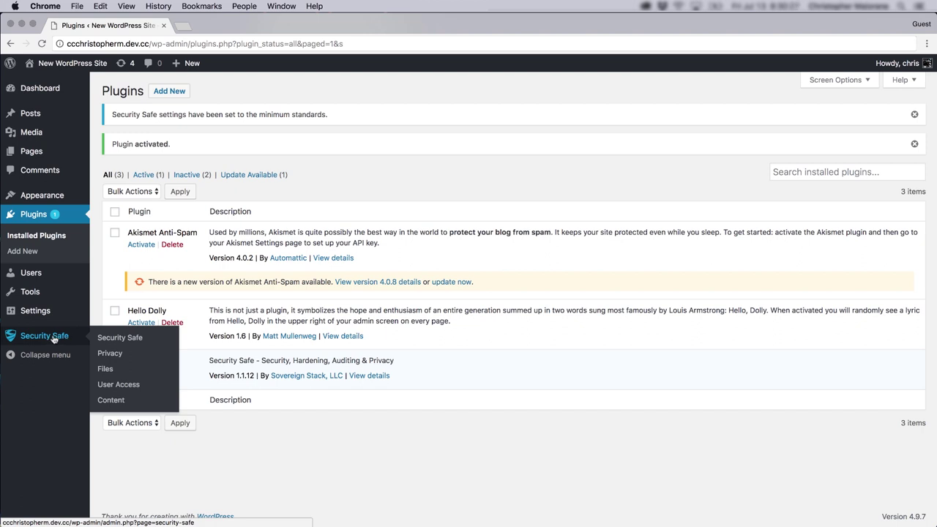
{"action": "left_click", "coordinate": [54, 338]}
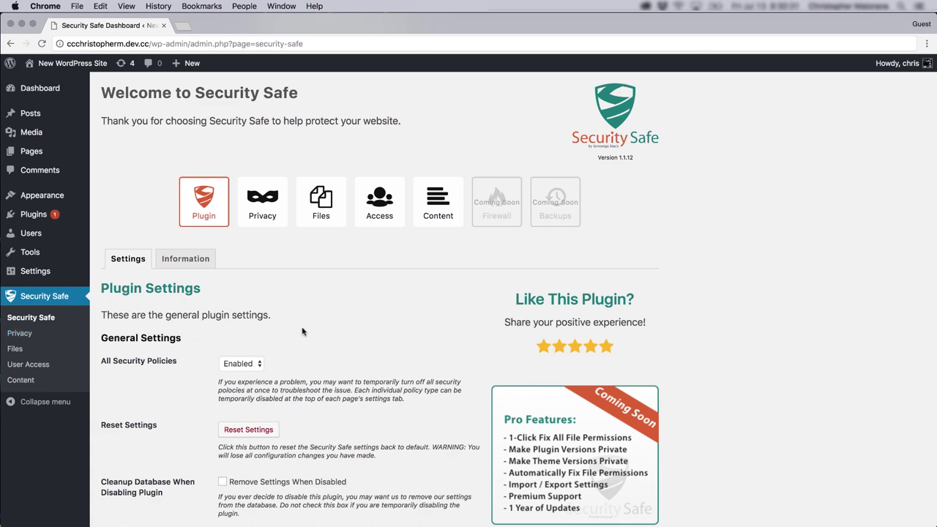
Examine the general plugin settings and the options offered for All Security Policies.
{"action": "scroll", "coordinate": [302, 331], "scroll_direction": "down", "scroll_amount": 2}
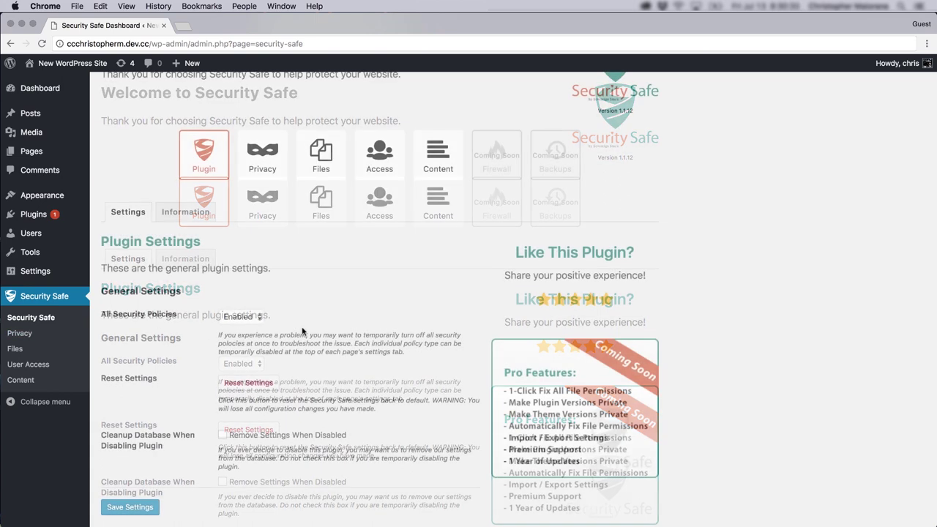
{"action": "left_click", "coordinate": [258, 319]}
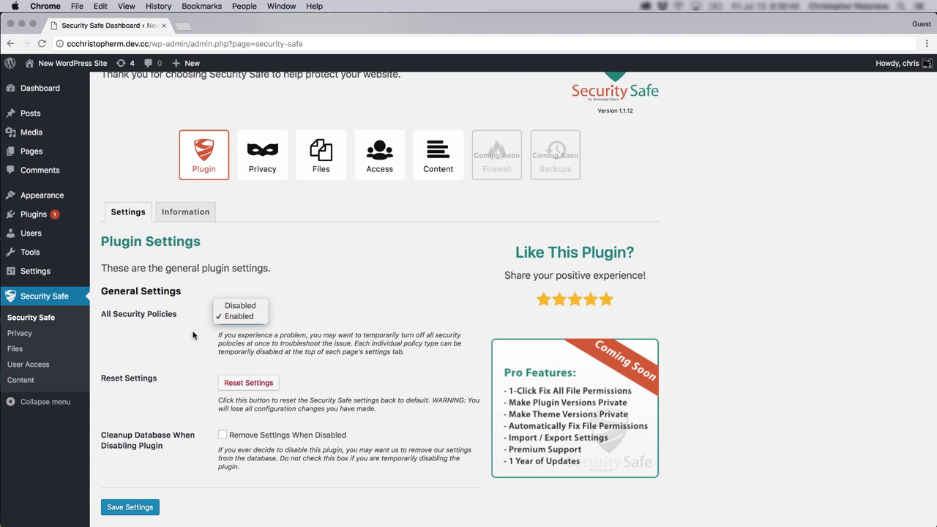
{"action": "left_click", "coordinate": [363, 346]}
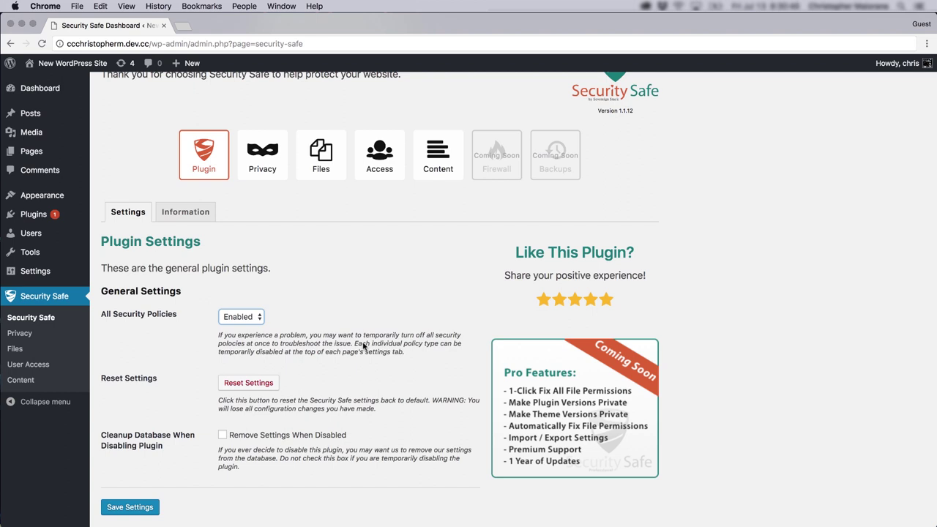
{"action": "left_click", "coordinate": [261, 322]}
{"action": "left_click", "coordinate": [253, 317]}
Open Security Safe's privacy settings and review the software and website privacy options.
{"action": "left_click", "coordinate": [261, 176]}
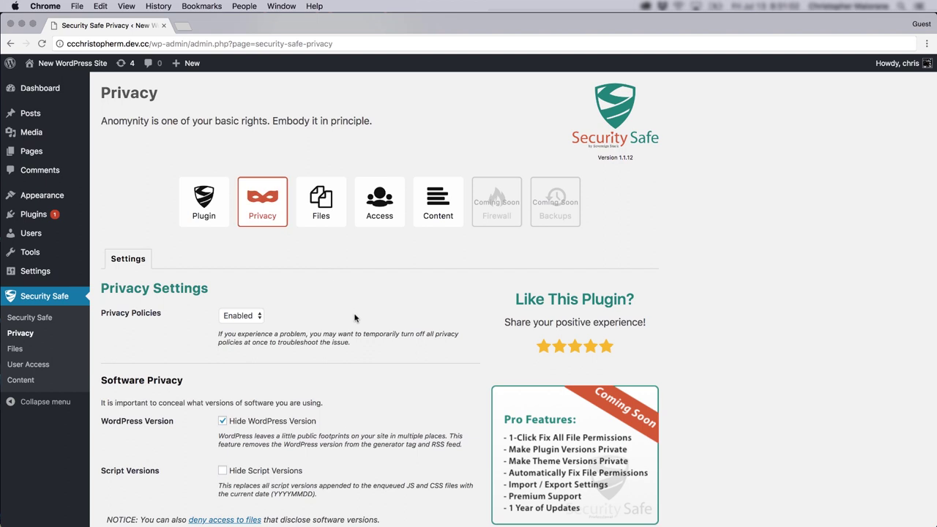
{"action": "scroll", "coordinate": [355, 317], "scroll_direction": "down", "scroll_amount": 2}
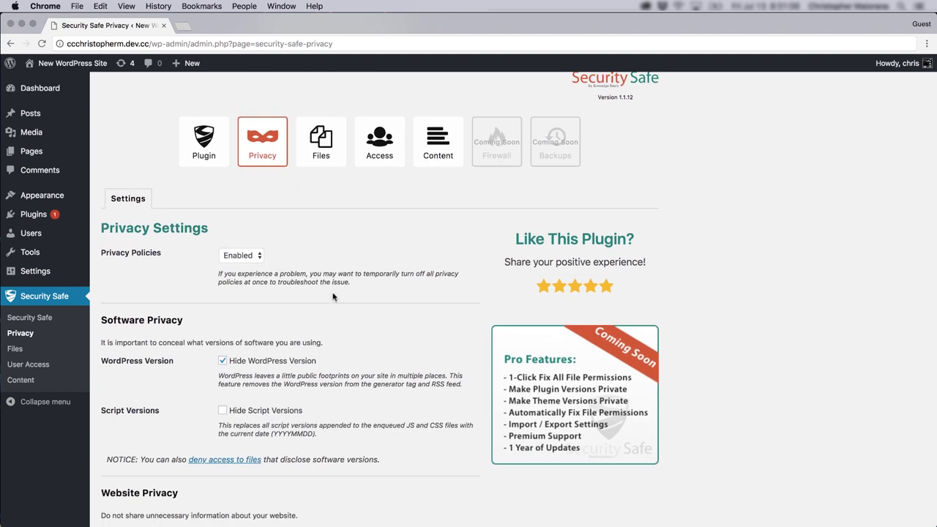
{"action": "scroll", "coordinate": [333, 296], "scroll_direction": "down", "scroll_amount": 1}
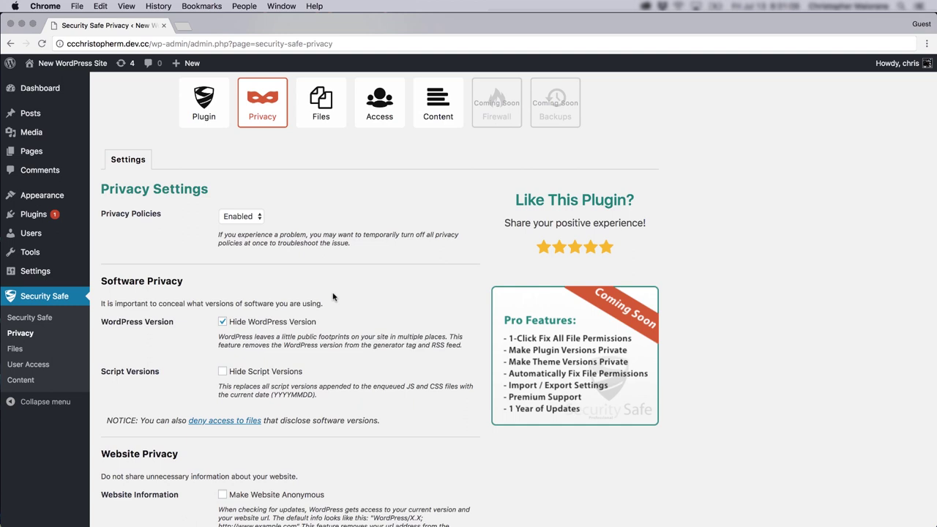
{"action": "scroll", "coordinate": [334, 297], "scroll_direction": "down", "scroll_amount": 1}
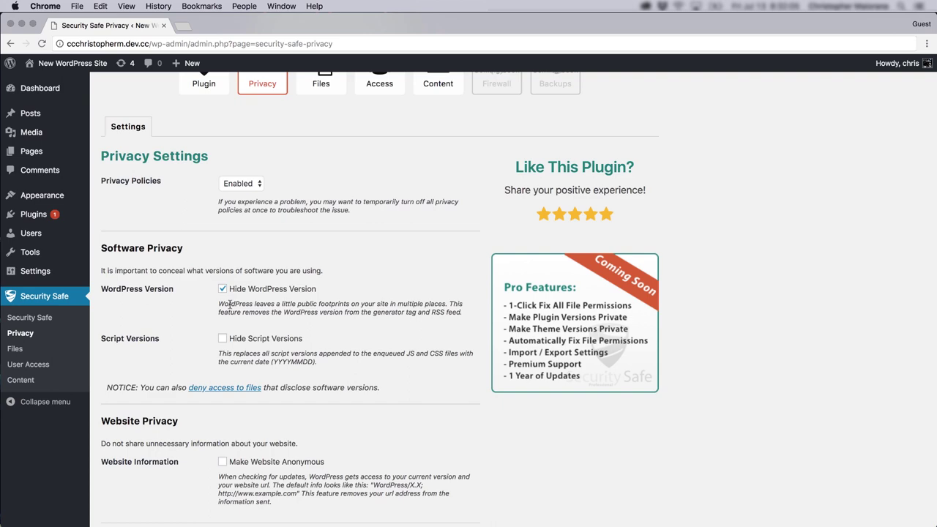
{"action": "scroll", "coordinate": [307, 284], "scroll_direction": "down", "scroll_amount": 2}
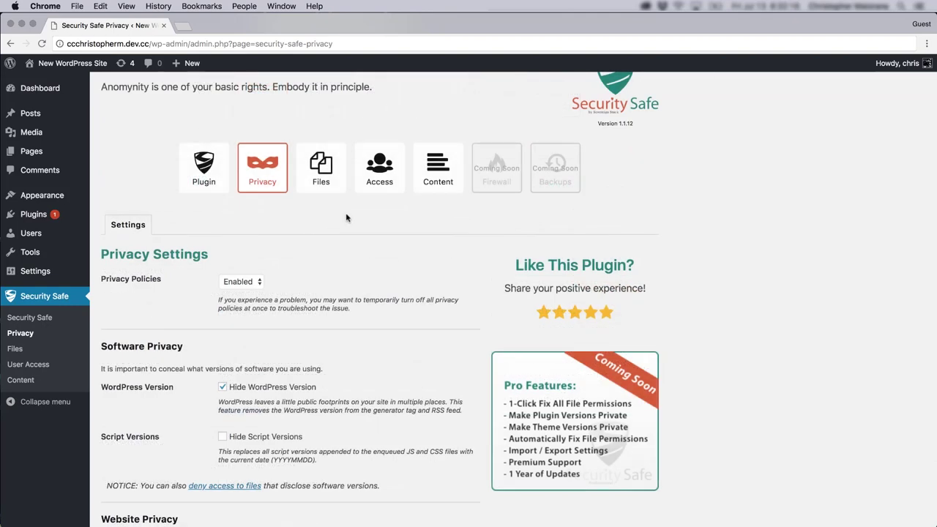
Open Security Safe's file settings and review the automatic WordPress update and file access options.
{"action": "left_click", "coordinate": [336, 192]}
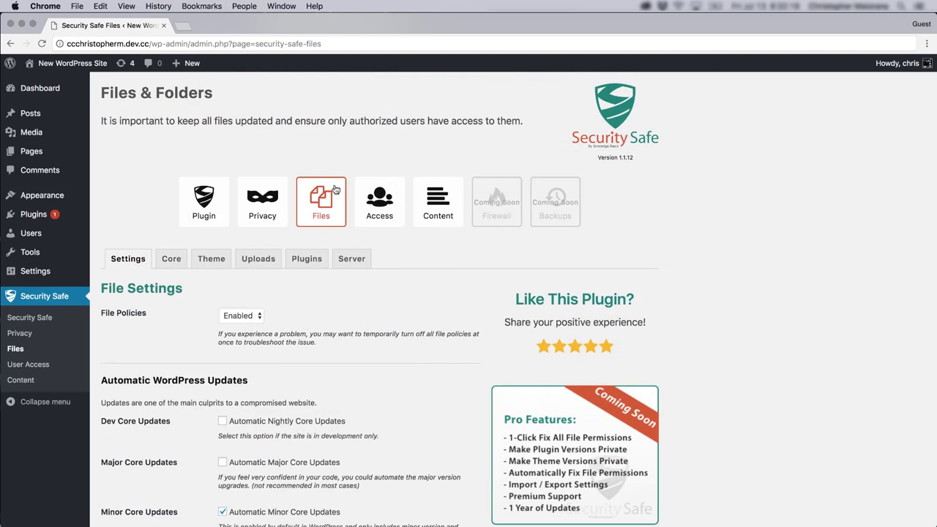
{"action": "scroll", "coordinate": [123, 280], "scroll_direction": "down", "scroll_amount": 5}
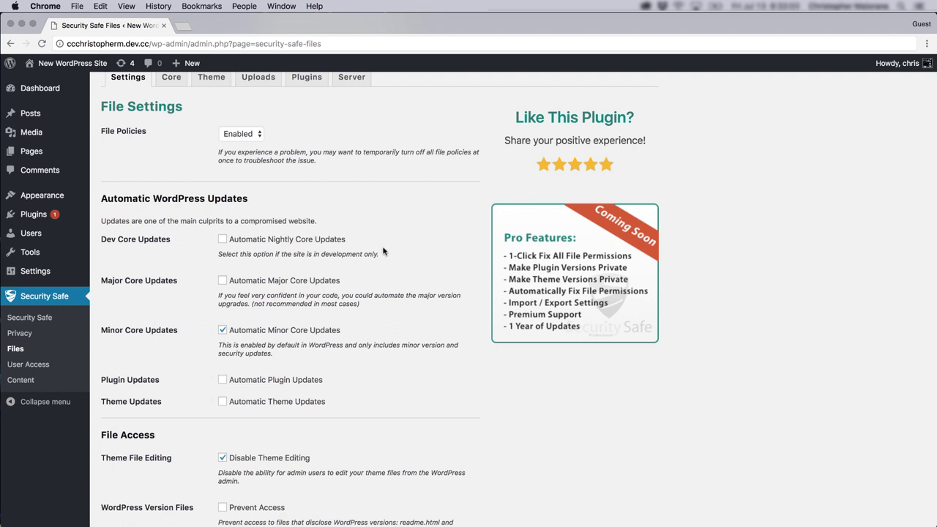
{"action": "scroll", "coordinate": [381, 250], "scroll_direction": "down", "scroll_amount": 1}
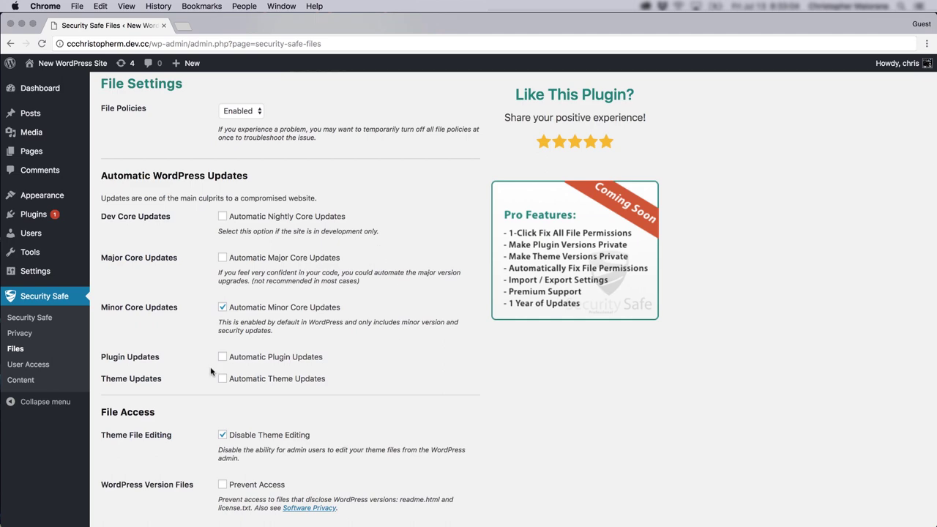
{"action": "scroll", "coordinate": [379, 365], "scroll_direction": "down", "scroll_amount": 3}
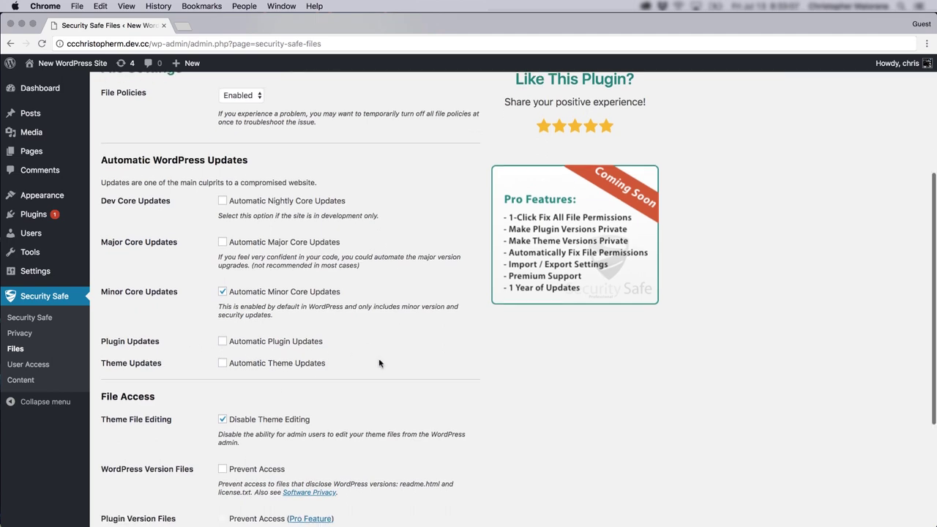
{"action": "scroll", "coordinate": [379, 363], "scroll_direction": "down", "scroll_amount": 5}
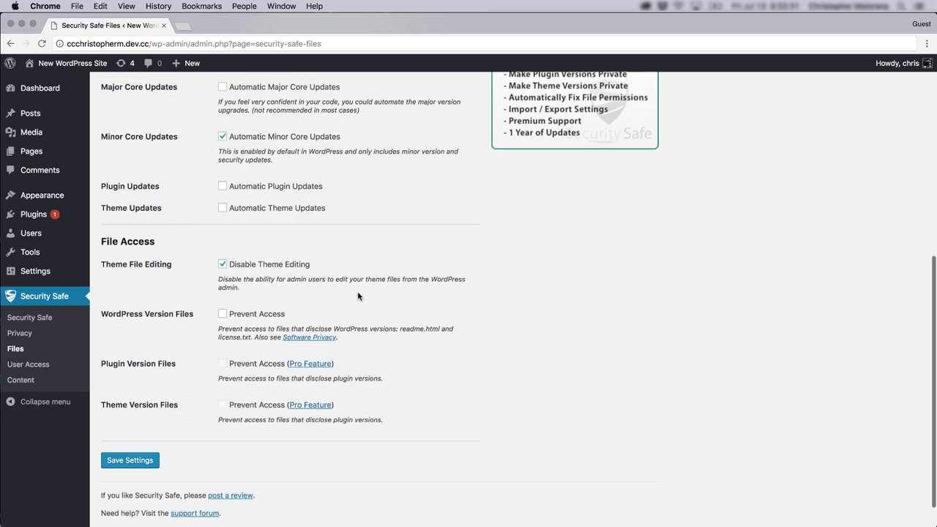
{"action": "scroll", "coordinate": [358, 296], "scroll_direction": "up", "scroll_amount": 10}
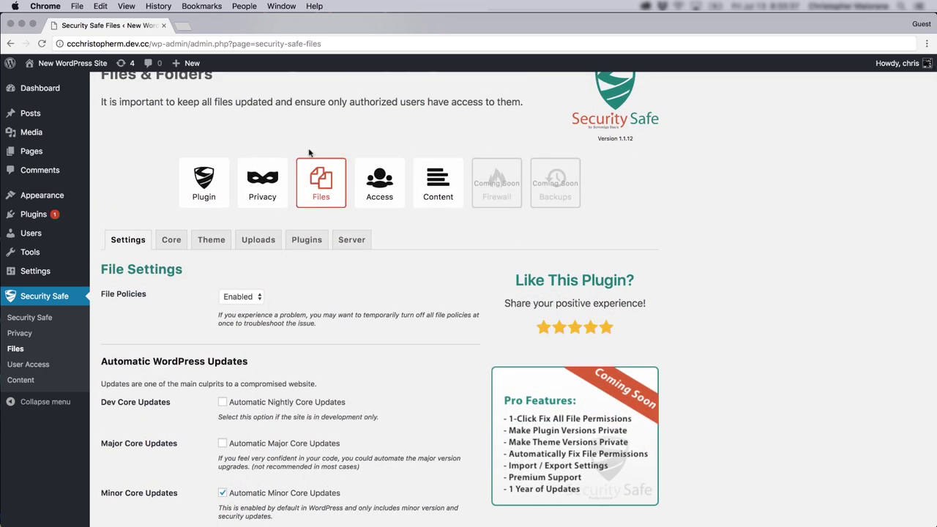
In the core files audit, set the permissions of /wp-config.php to 600 - Secure and apply the update.
{"action": "left_click", "coordinate": [173, 243]}
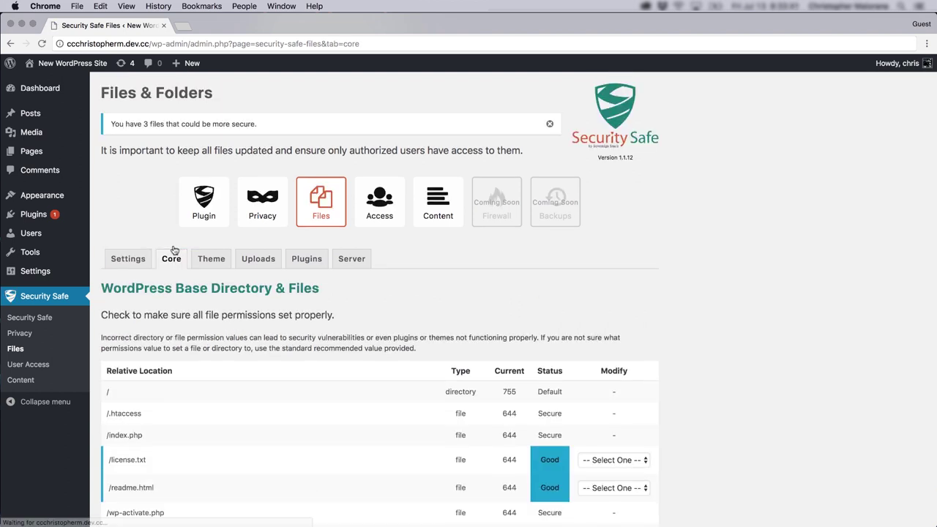
{"action": "scroll", "coordinate": [338, 295], "scroll_direction": "down", "scroll_amount": 5}
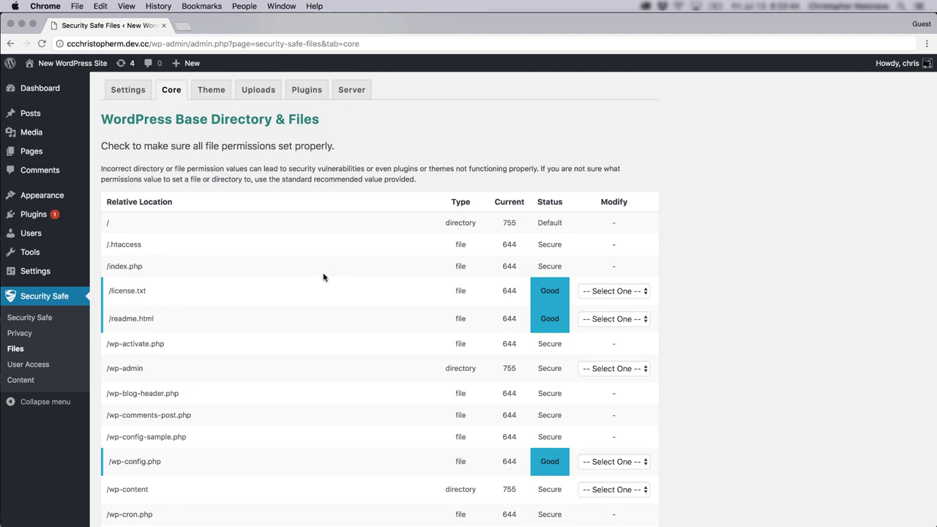
{"action": "scroll", "coordinate": [324, 277], "scroll_direction": "down", "scroll_amount": 2}
{"action": "scroll", "coordinate": [320, 316], "scroll_direction": "down", "scroll_amount": 3}
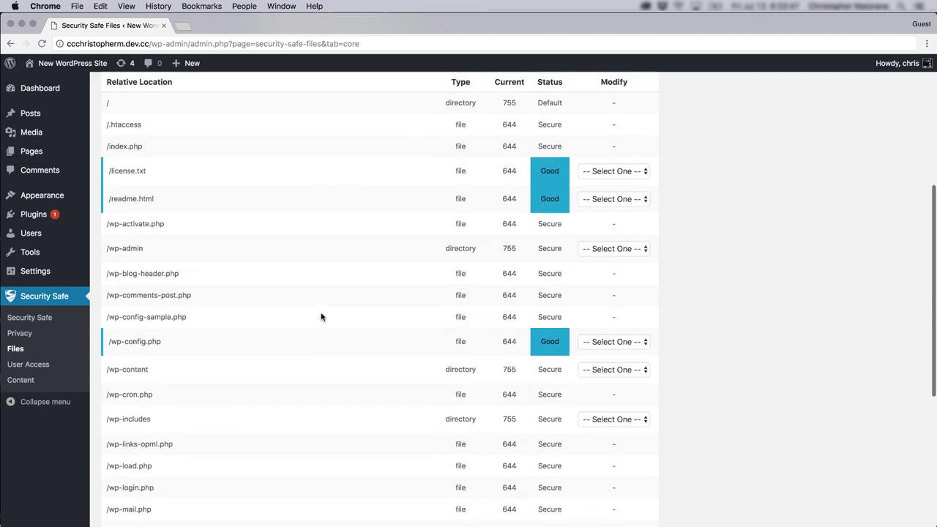
{"action": "scroll", "coordinate": [320, 316], "scroll_direction": "down", "scroll_amount": 1}
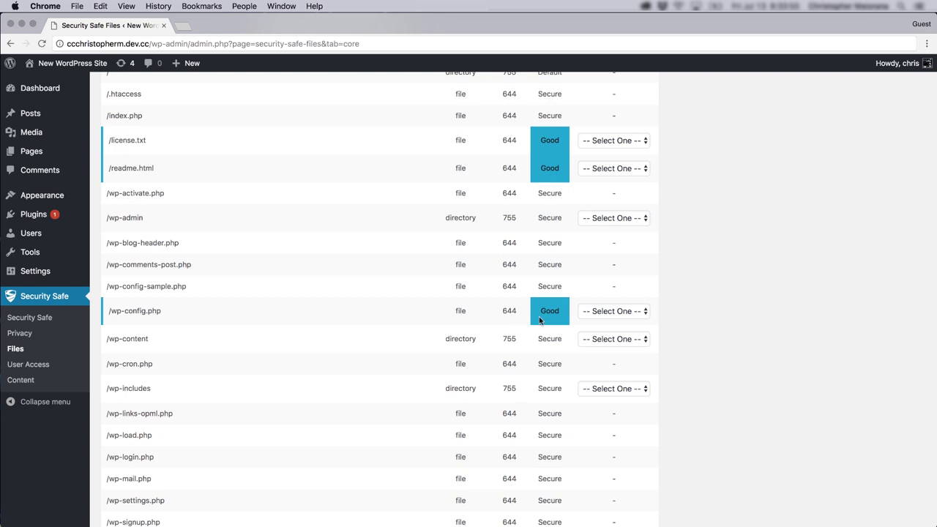
{"action": "left_click", "coordinate": [605, 316]}
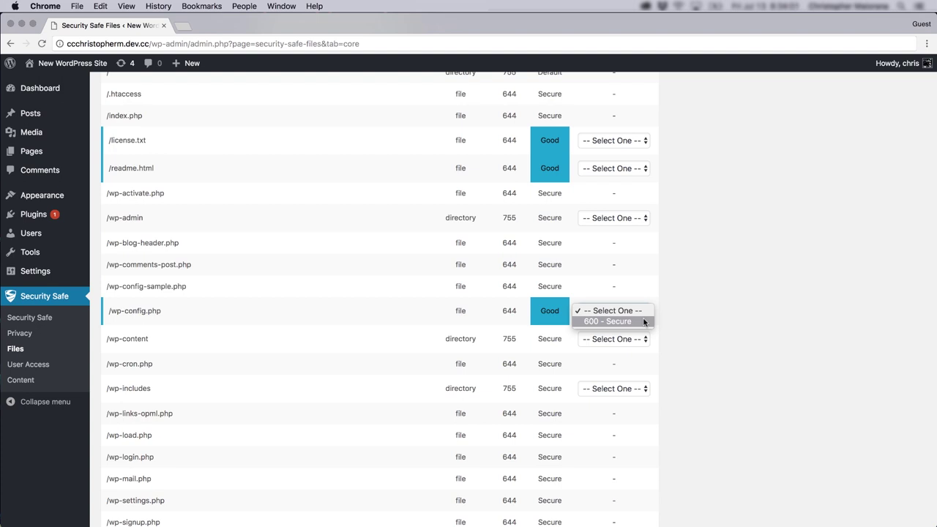
{"action": "left_click", "coordinate": [644, 323]}
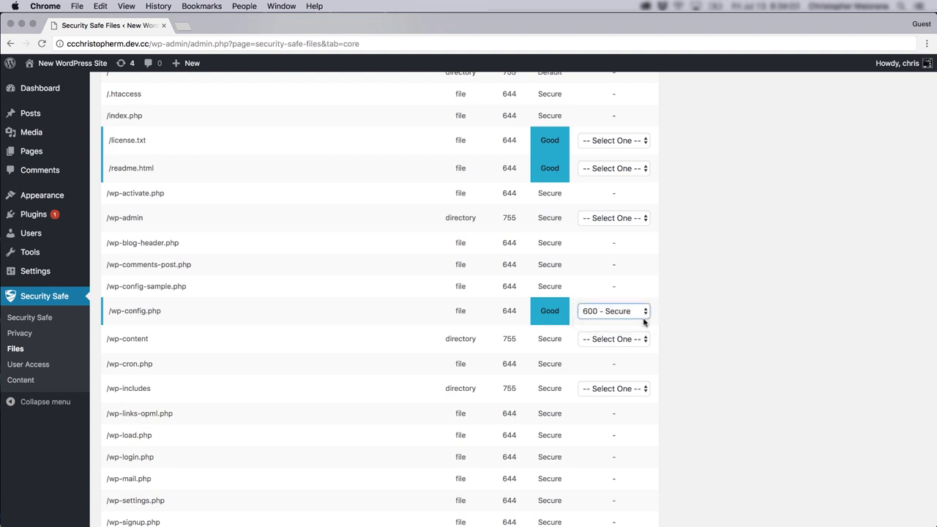
{"action": "scroll", "coordinate": [439, 329], "scroll_direction": "down", "scroll_amount": 7}
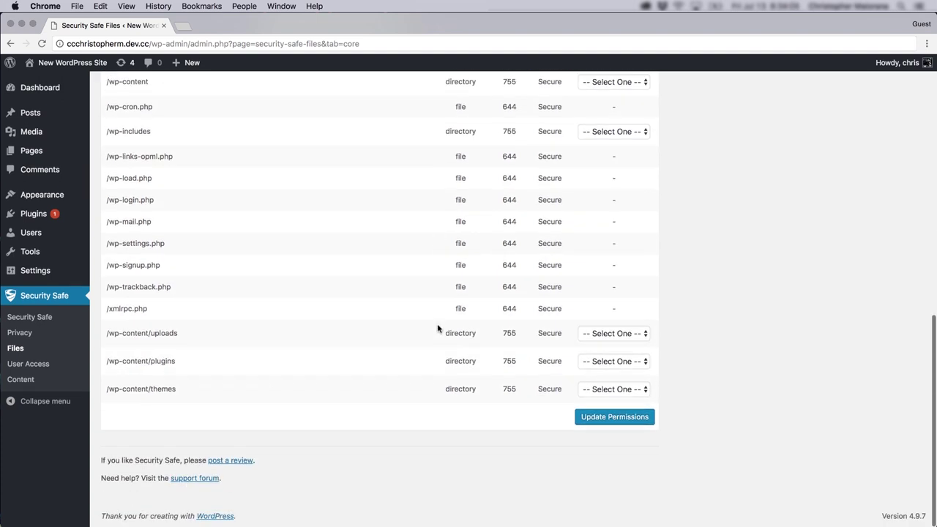
{"action": "left_click", "coordinate": [587, 419]}
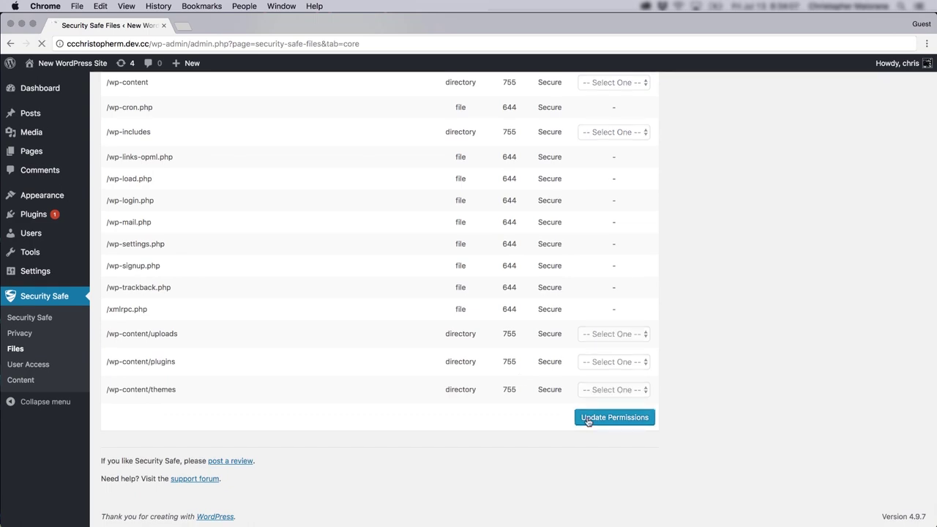
Check the updated permissions of /wp-config.php in the core files list and read the process log.
{"action": "scroll", "coordinate": [621, 362], "scroll_direction": "down", "scroll_amount": 5}
{"action": "scroll", "coordinate": [621, 362], "scroll_direction": "down", "scroll_amount": 4}
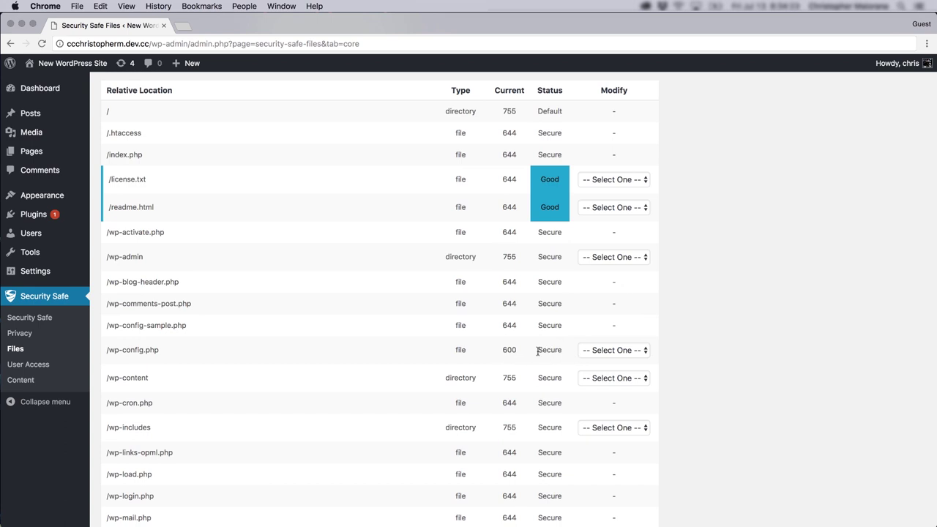
{"action": "scroll", "coordinate": [513, 366], "scroll_direction": "up", "scroll_amount": 5}
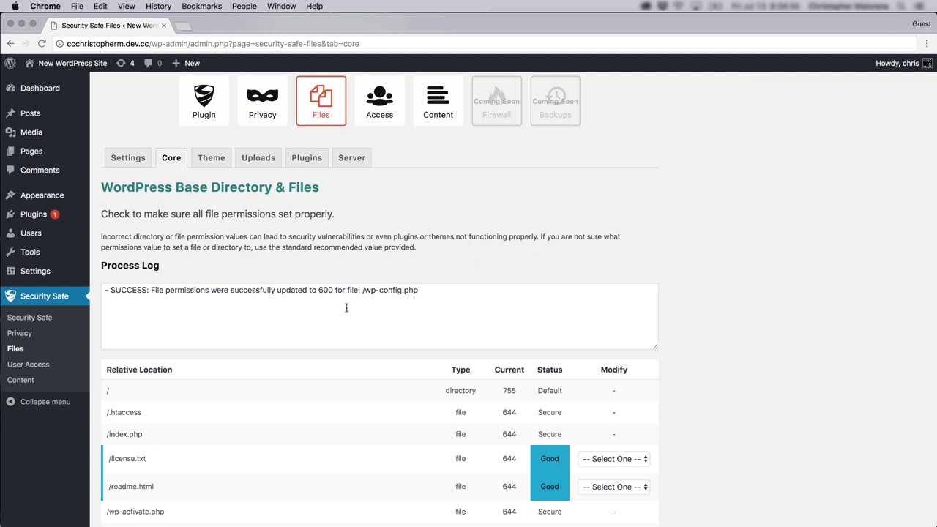
{"action": "scroll", "coordinate": [347, 308], "scroll_direction": "up", "scroll_amount": 1}
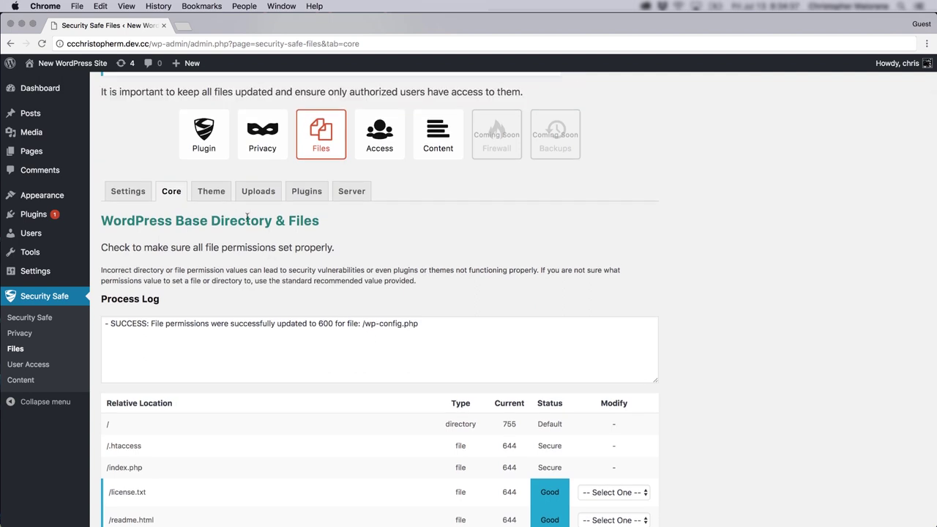
Review the file and directory permissions in Security Safe's theme audit and uploads directory audit.
{"action": "left_click", "coordinate": [212, 192]}
{"action": "scroll", "coordinate": [389, 368], "scroll_direction": "down", "scroll_amount": 3}
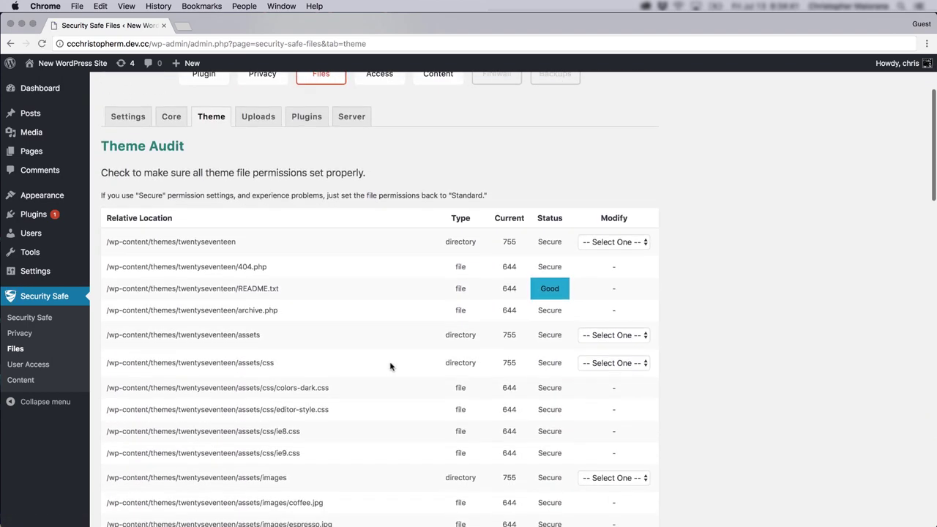
{"action": "scroll", "coordinate": [390, 366], "scroll_direction": "down", "scroll_amount": 2}
{"action": "scroll", "coordinate": [345, 277], "scroll_direction": "down", "scroll_amount": 2}
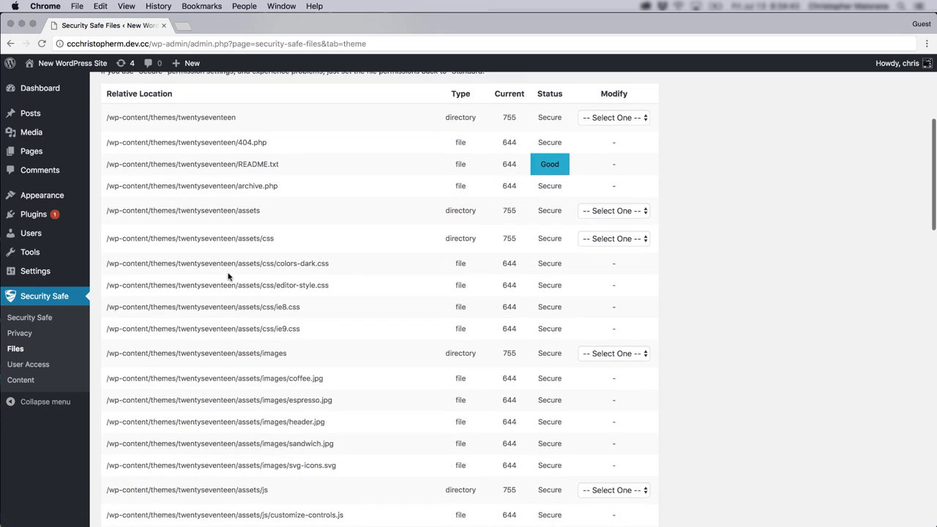
{"action": "scroll", "coordinate": [312, 265], "scroll_direction": "up", "scroll_amount": 3}
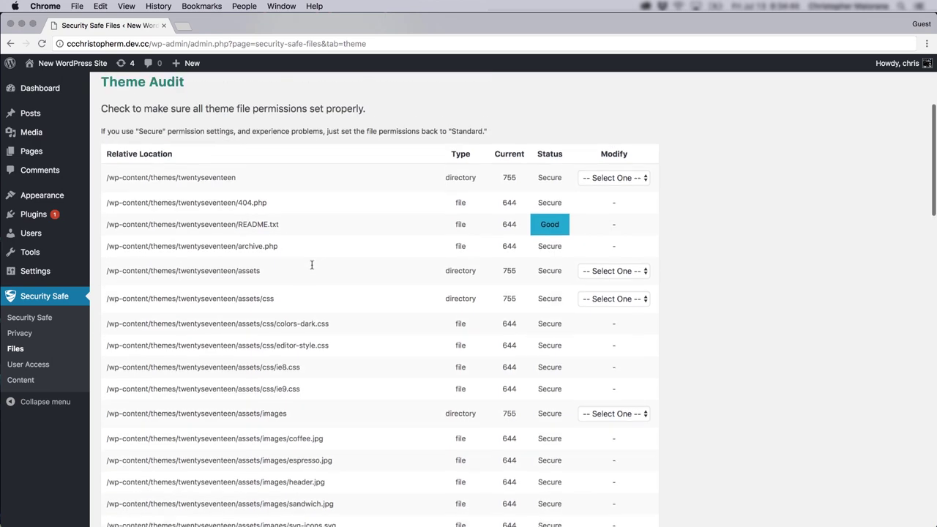
{"action": "scroll", "coordinate": [312, 268], "scroll_direction": "up", "scroll_amount": 1}
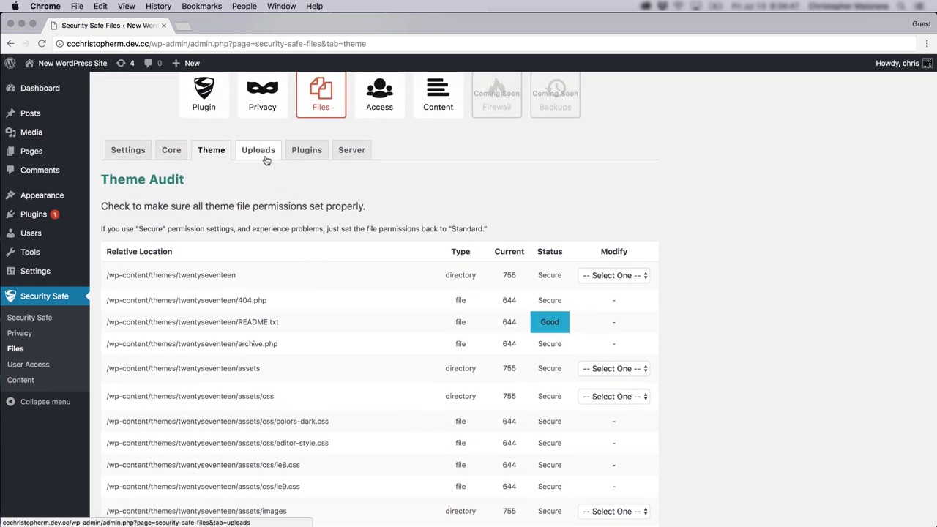
{"action": "left_click", "coordinate": [266, 161]}
{"action": "scroll", "coordinate": [360, 450], "scroll_direction": "down", "scroll_amount": 1}
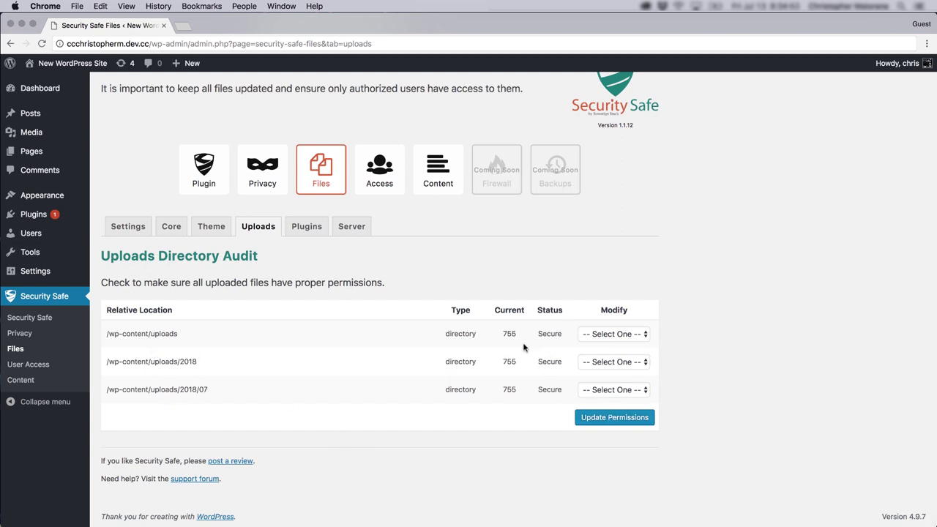
In Security Safe's content protection settings, enable Disable Text Highlighting and Disable Right Click, save the settings and dismiss the notice.
{"action": "left_click", "coordinate": [418, 188]}
{"action": "left_click", "coordinate": [320, 139]}
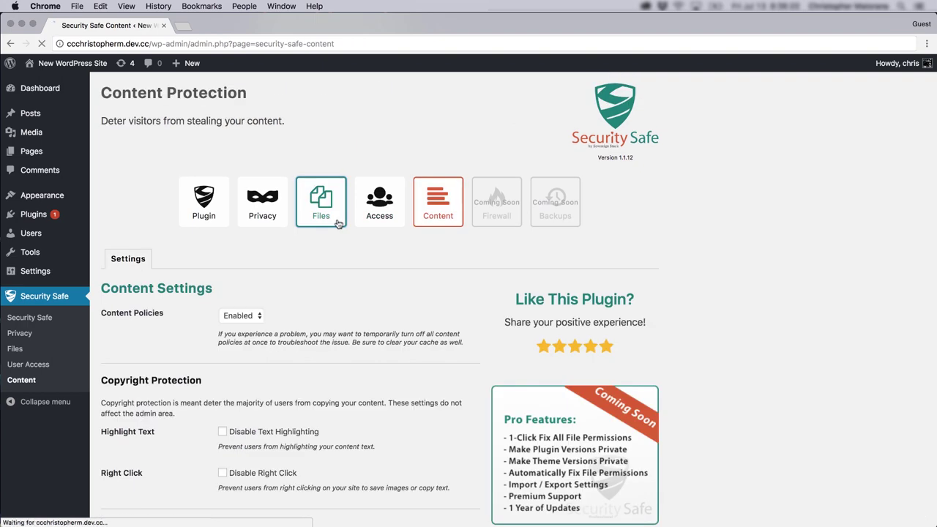
{"action": "left_click", "coordinate": [455, 228]}
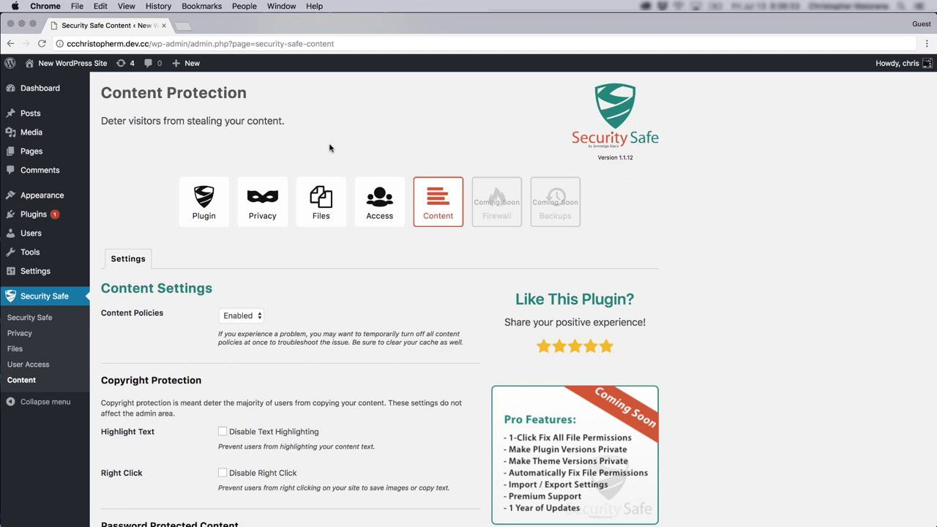
{"action": "scroll", "coordinate": [330, 148], "scroll_direction": "down", "scroll_amount": 5}
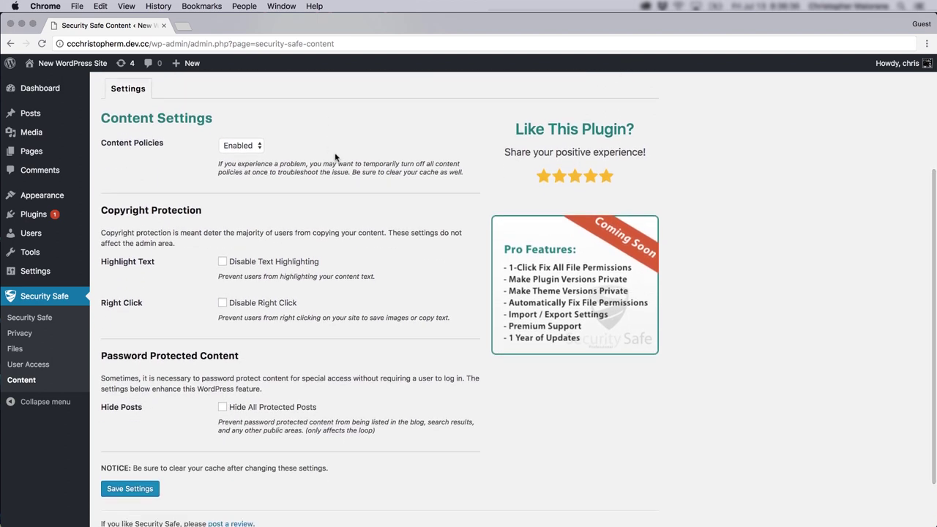
{"action": "left_click", "coordinate": [222, 262]}
{"action": "left_click", "coordinate": [223, 304]}
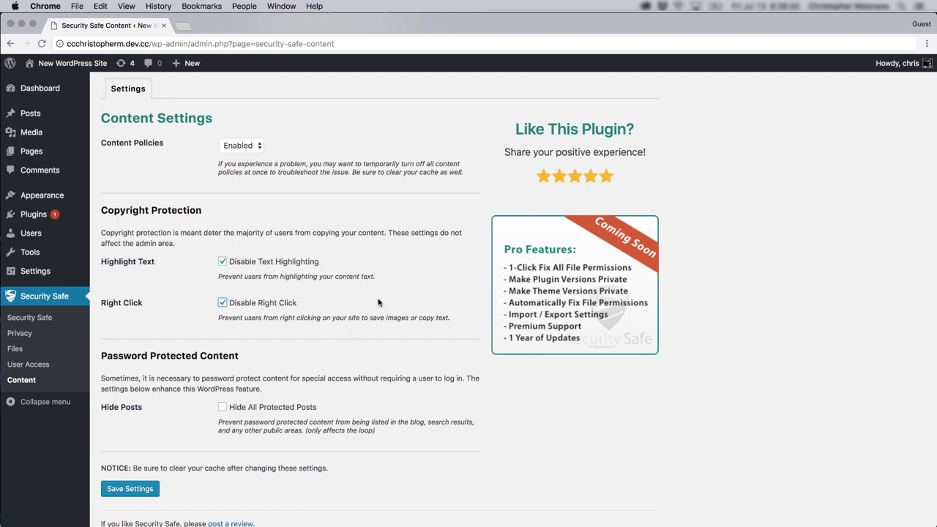
{"action": "scroll", "coordinate": [423, 291], "scroll_direction": "down", "scroll_amount": 2}
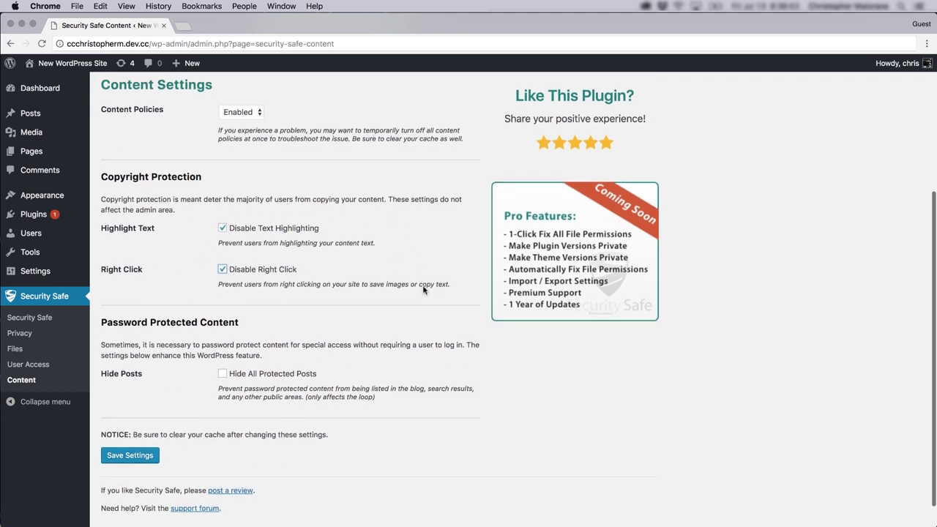
{"action": "left_click", "coordinate": [155, 457]}
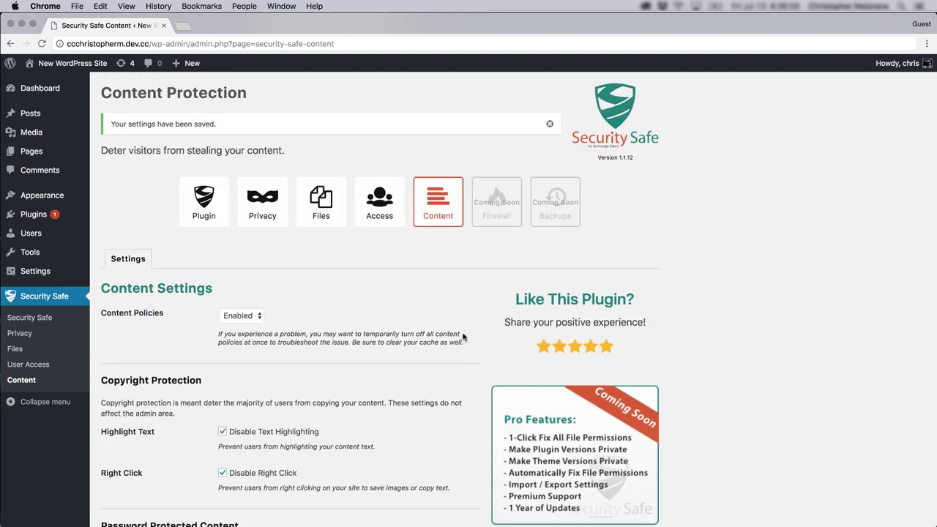
{"action": "left_click", "coordinate": [550, 124]}
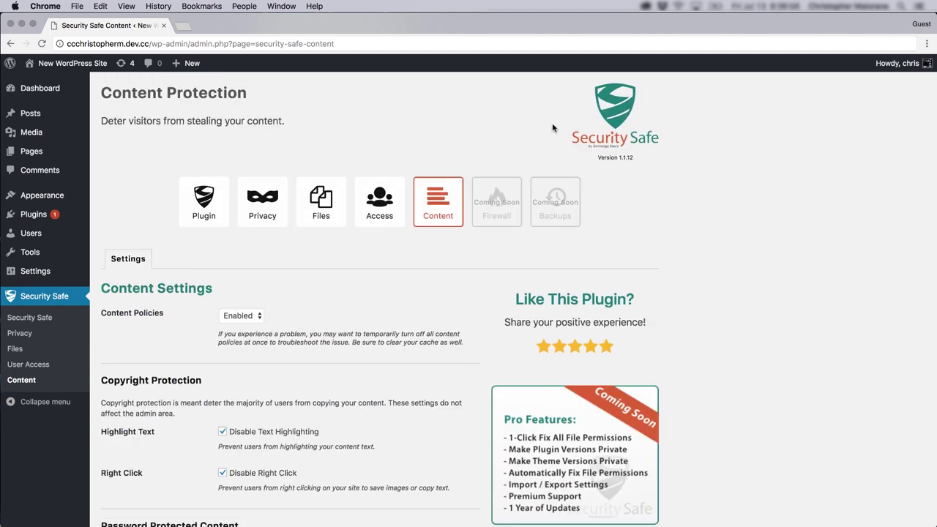